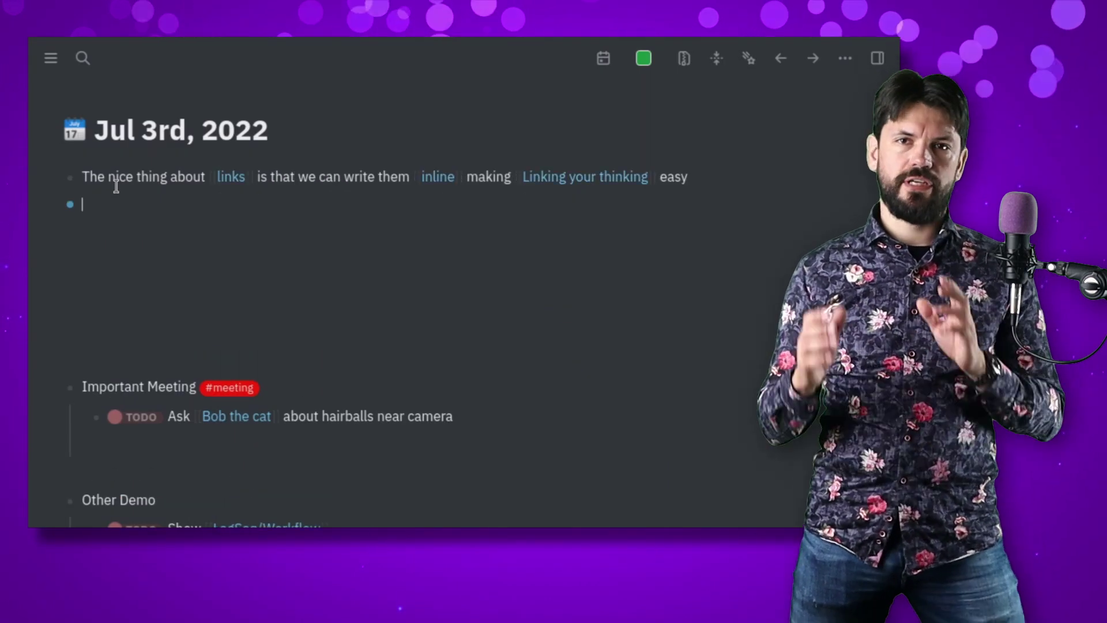
# - Turn off Show brackets in the Editor settings
pyautogui.click(845, 57)
pyautogui.click(750, 95)
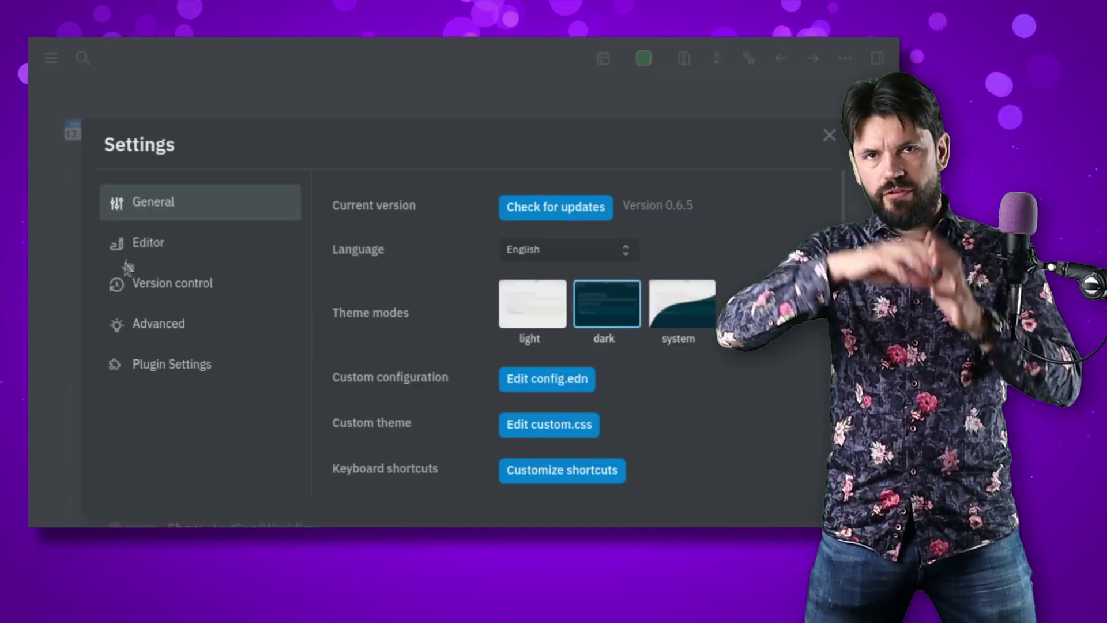
pyautogui.click(148, 242)
pyautogui.click(511, 309)
pyautogui.click(829, 135)
# - Add a journal block noting that with brackets switched off, text reads plainly
pyautogui.click(178, 210)
pyautogui.write('And with brackets switched off, ')
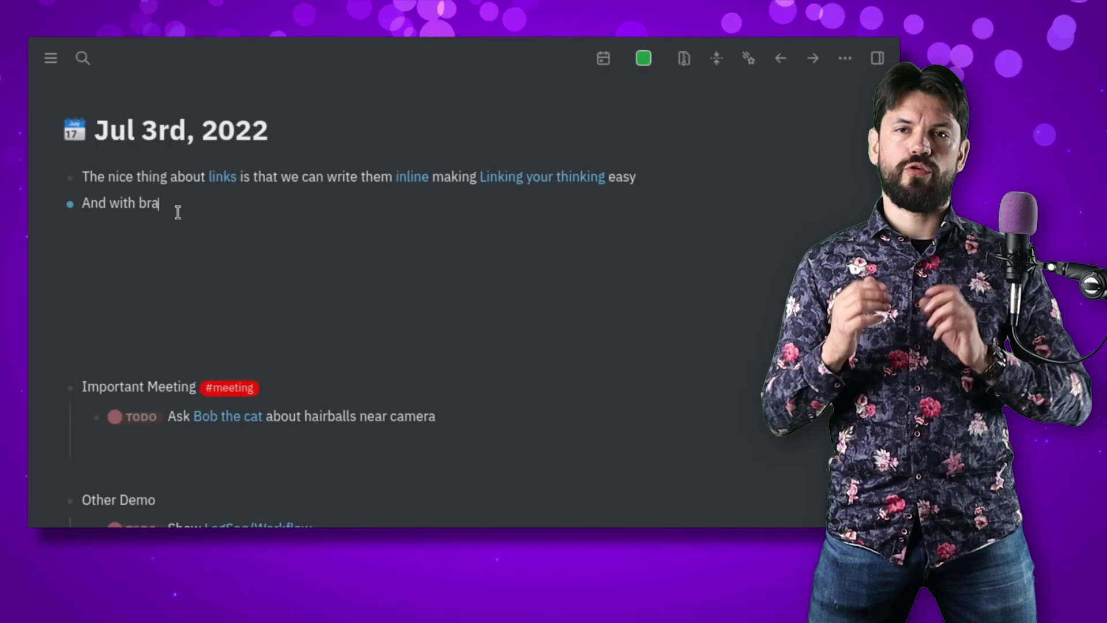
pyautogui.write("it's fa")
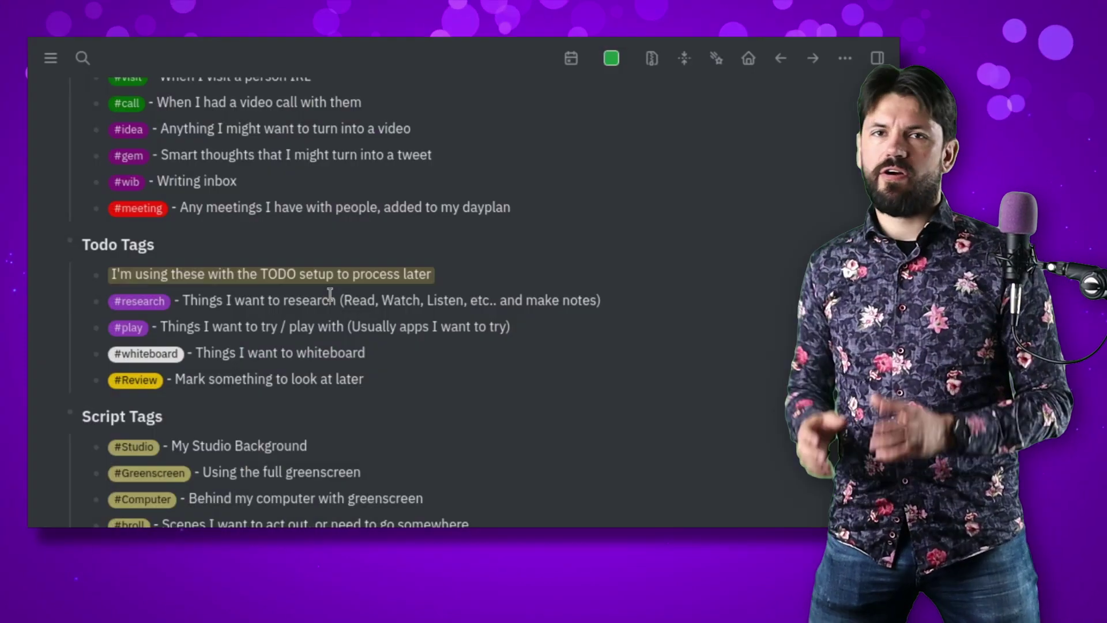
pyautogui.scroll(1, 334, 291)
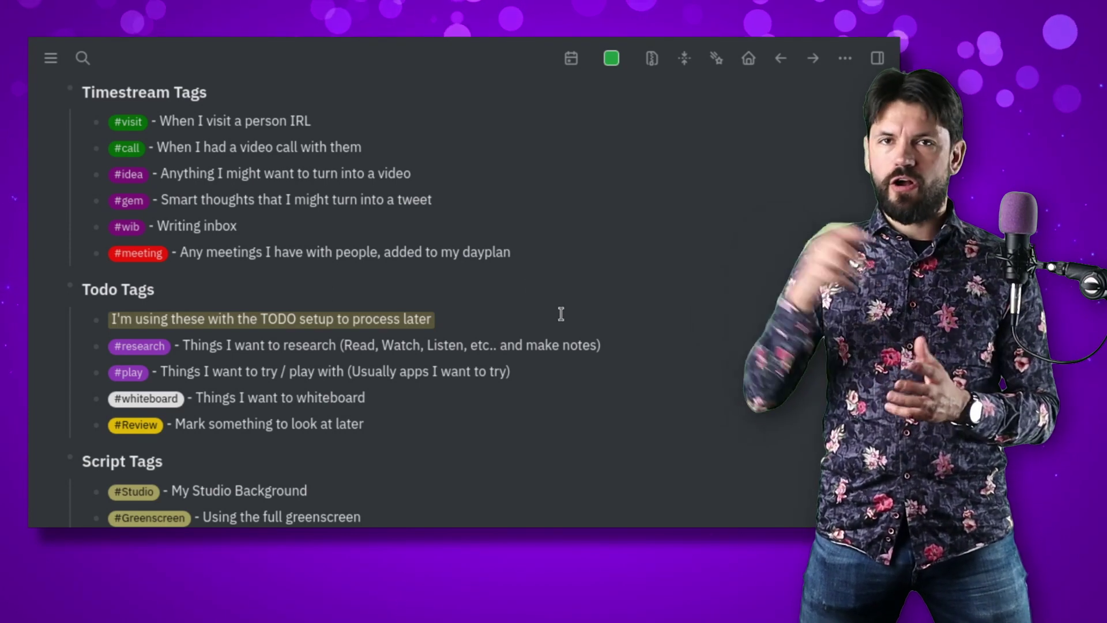
pyautogui.scroll(5, 576, 324)
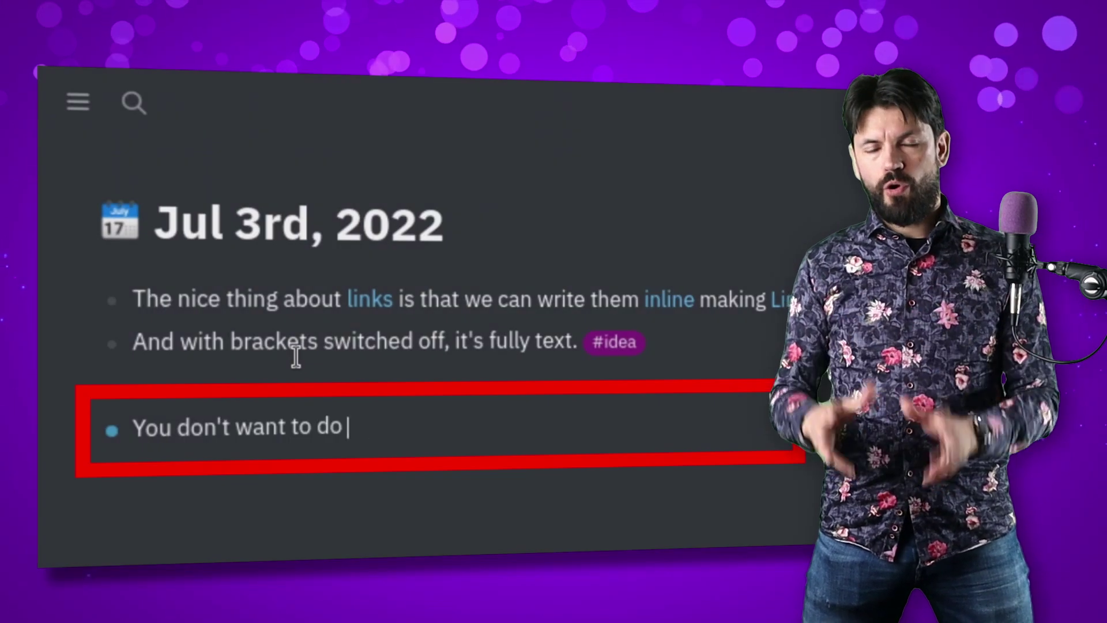
# - Add a block about multi-word tags using #[[Bob the cat]], ending with "that's ug"
pyautogui.write('multi word tags #[[Bob the cat')
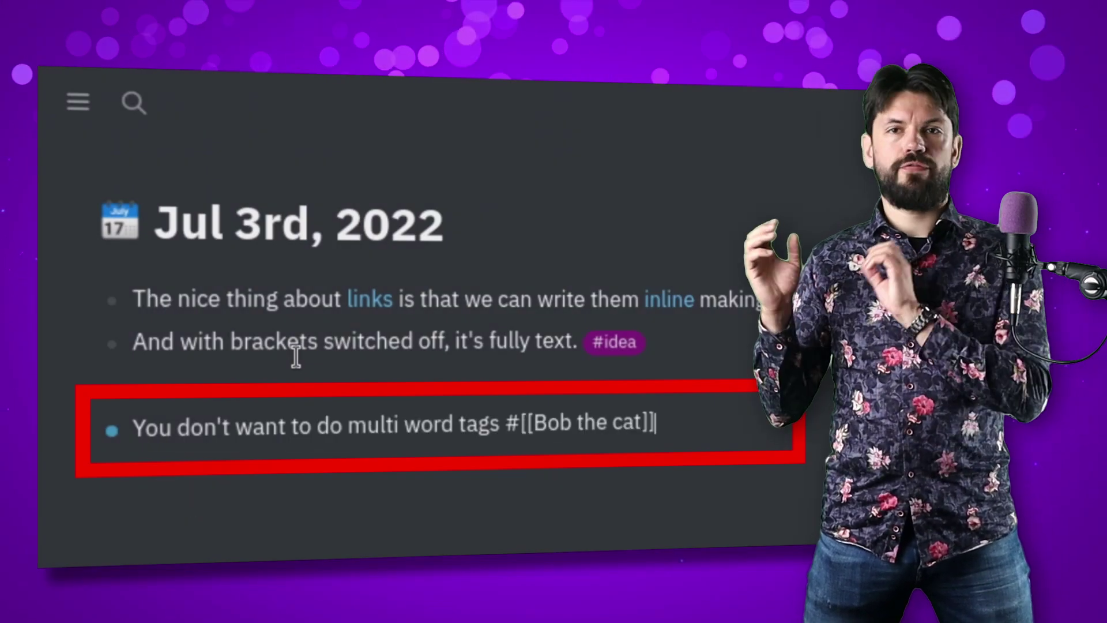
pyautogui.press('Return')
pyautogui.write('As')
pyautogui.press('BackSpace')
pyautogui.press('BackSpace')
pyautogui.press('BackSpace')
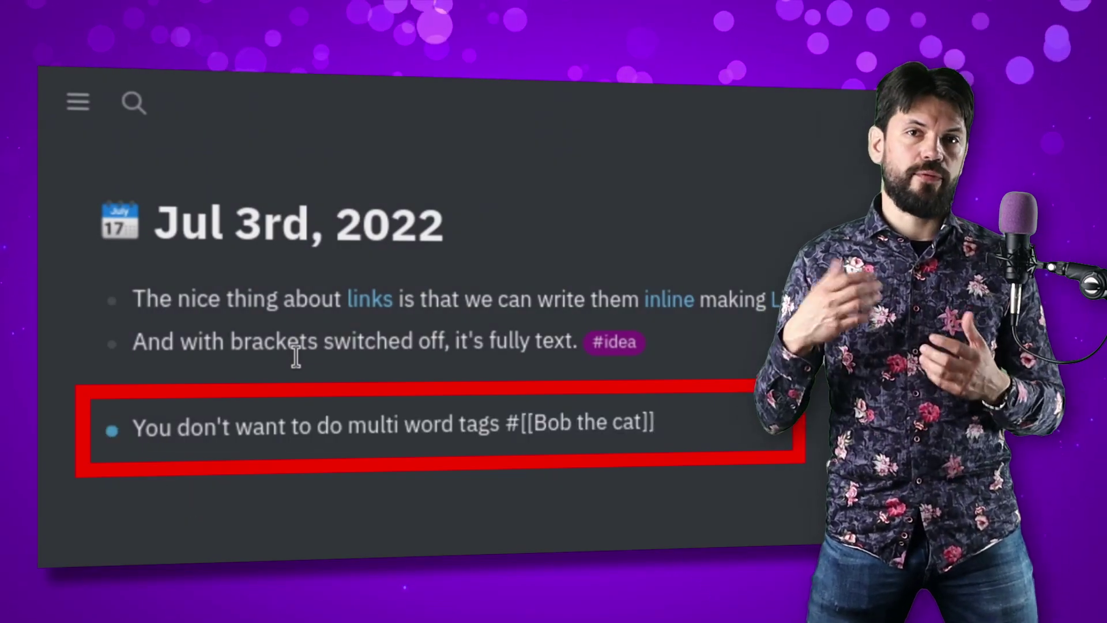
pyautogui.write(', that')
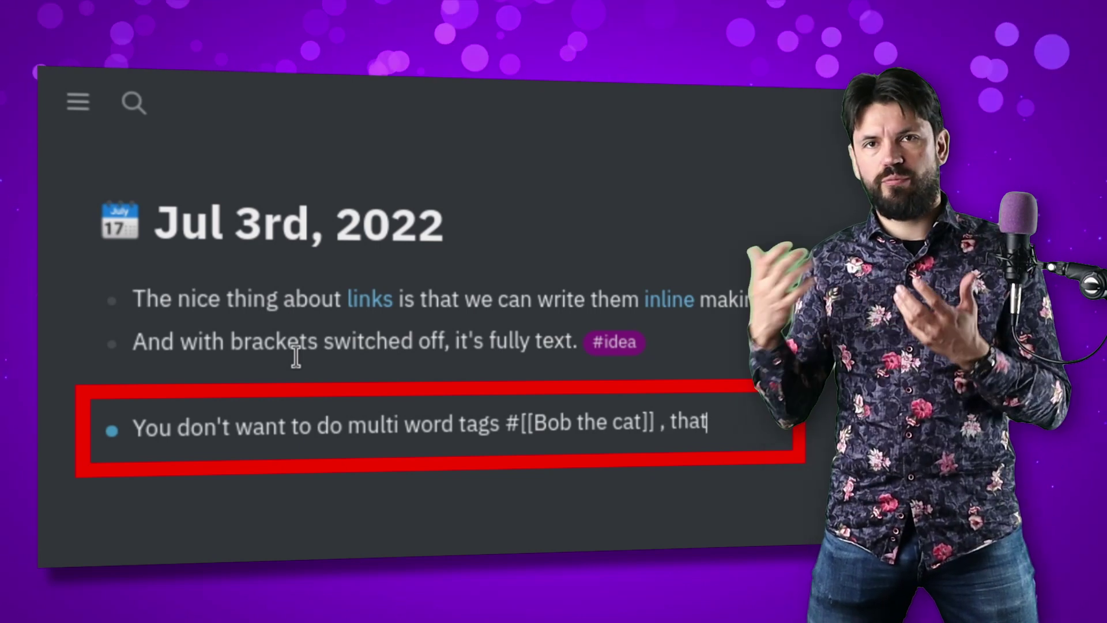
pyautogui.write("'s ug")
pyautogui.press('Return')
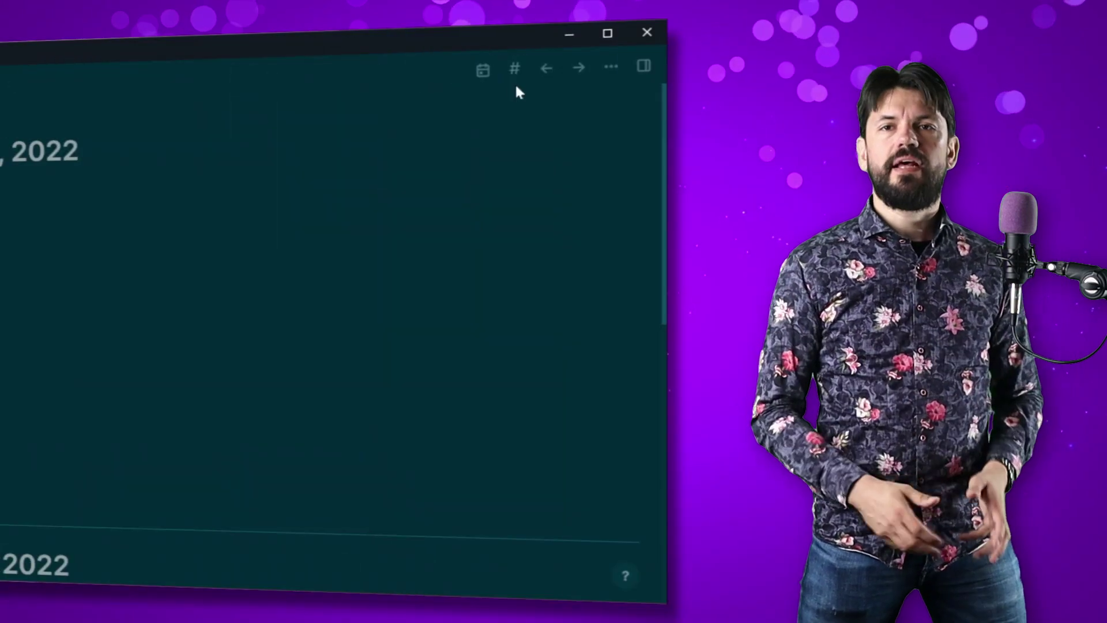
# - Open the tags panel from the # toolbar icon
pyautogui.click(514, 82)
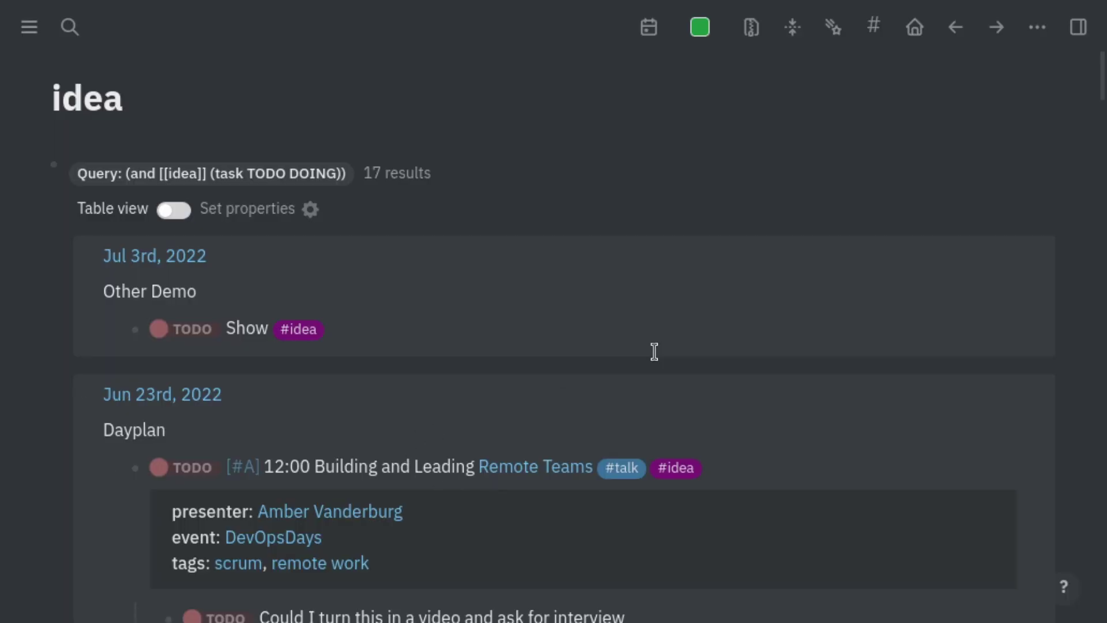
# - Scroll through the idea page's query results and up to the script's When Tags? section
pyautogui.scroll(-12, 655, 352)
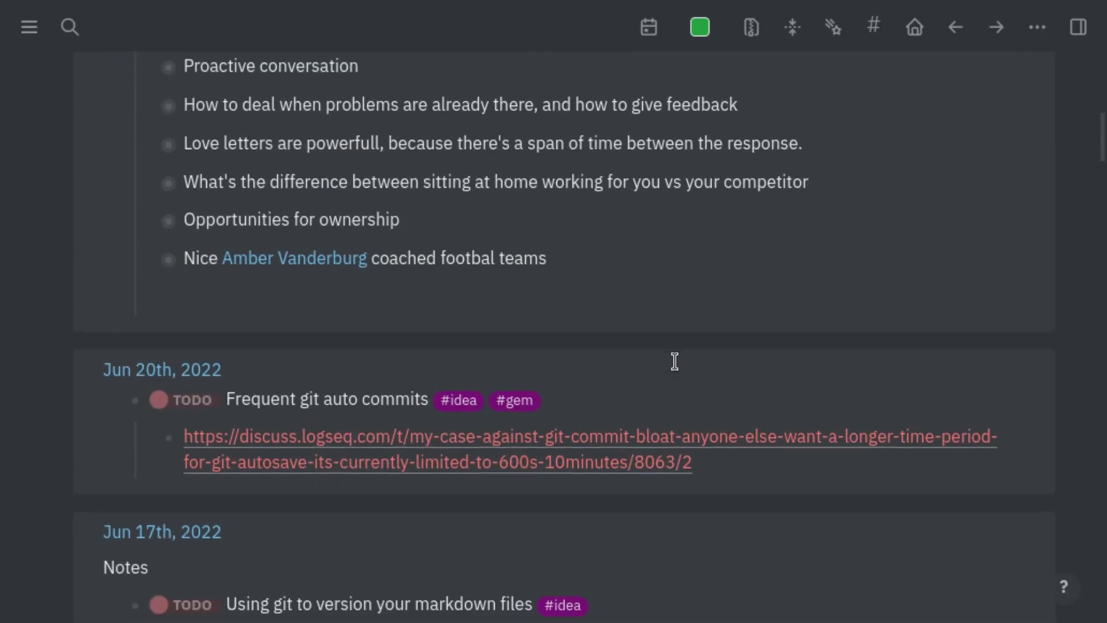
pyautogui.scroll(-15, 675, 361)
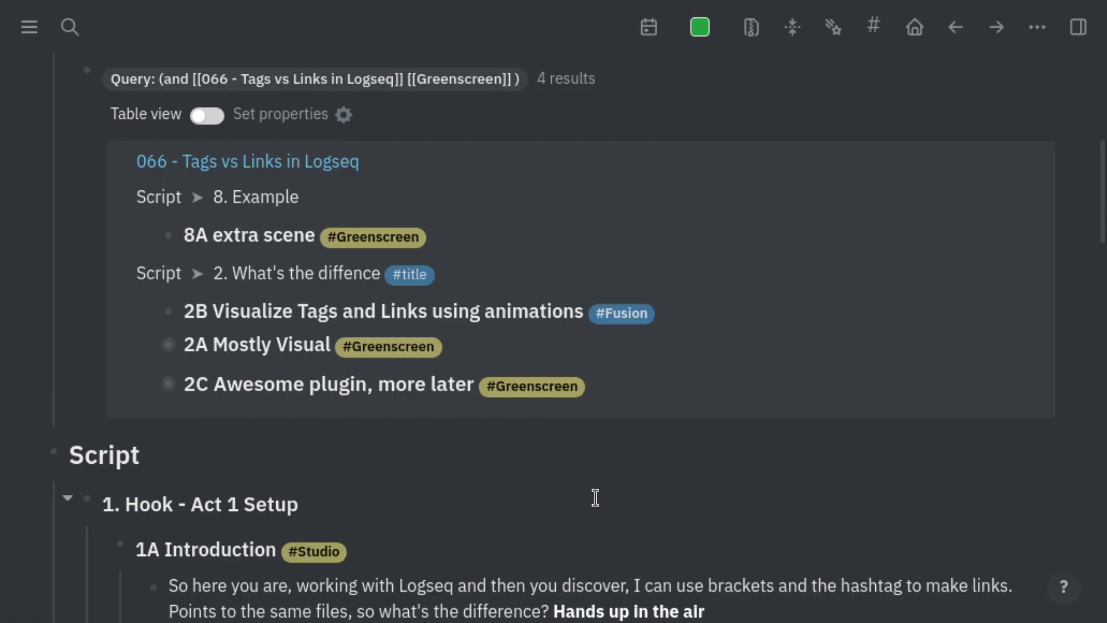
pyautogui.scroll(3, 595, 497)
pyautogui.scroll(-10, 538, 440)
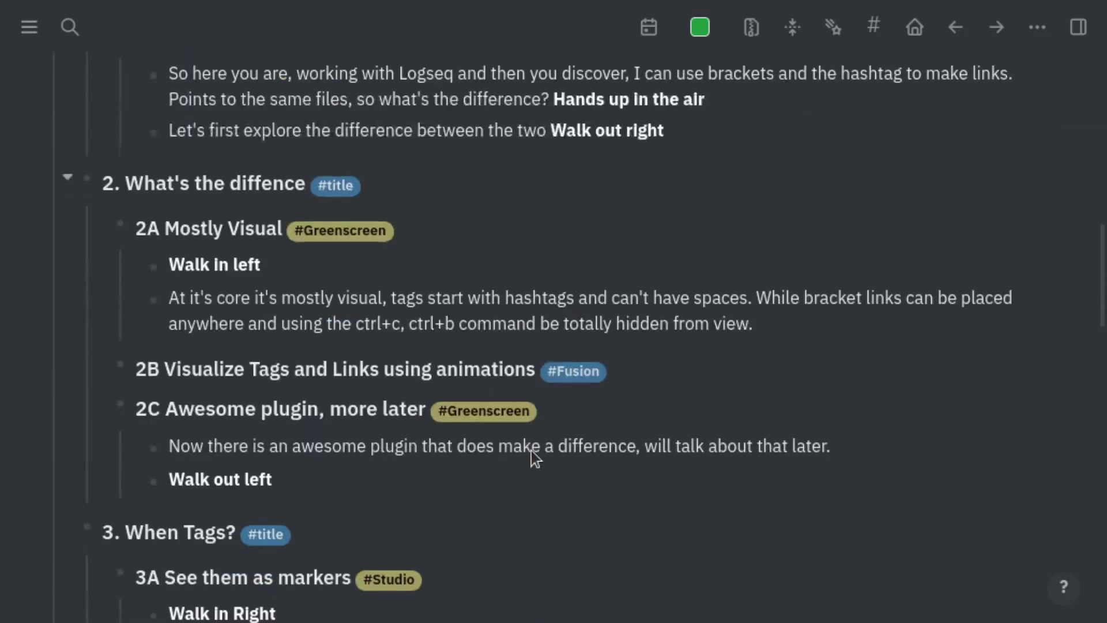
pyautogui.scroll(-10, 532, 451)
pyautogui.scroll(5, 531, 451)
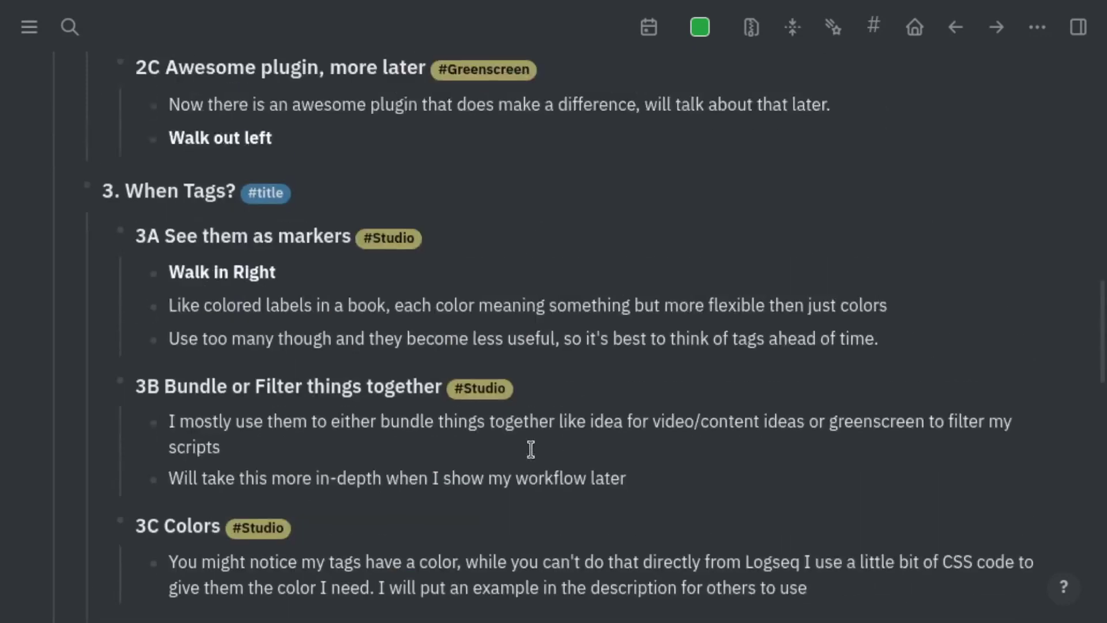
pyautogui.scroll(15, 531, 451)
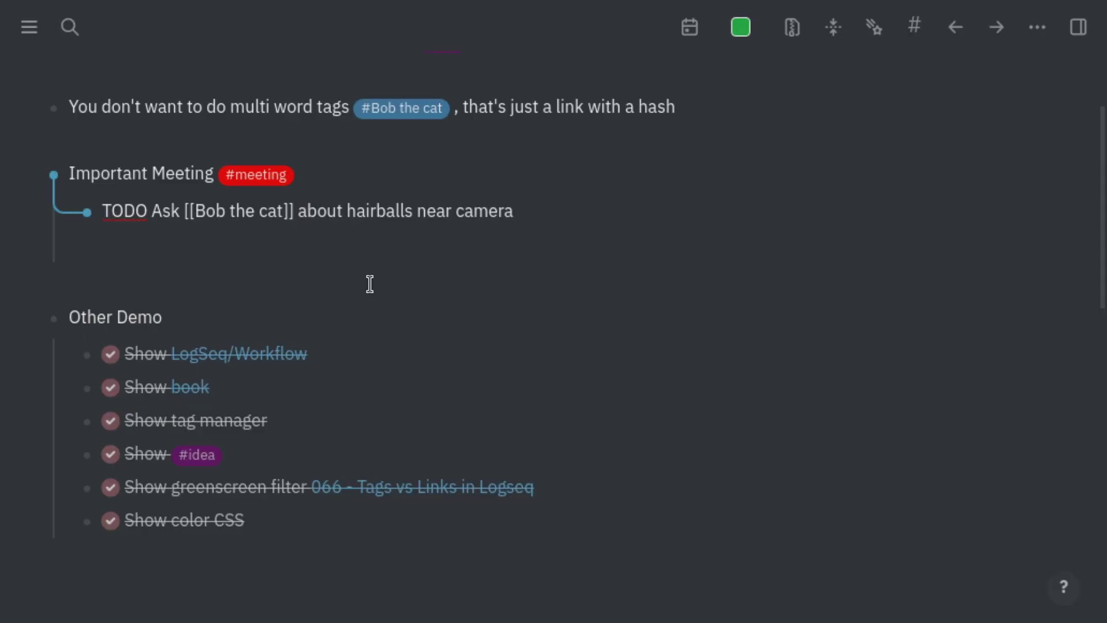
# - Open the Bob the cat page from its link
pyautogui.click(264, 221)
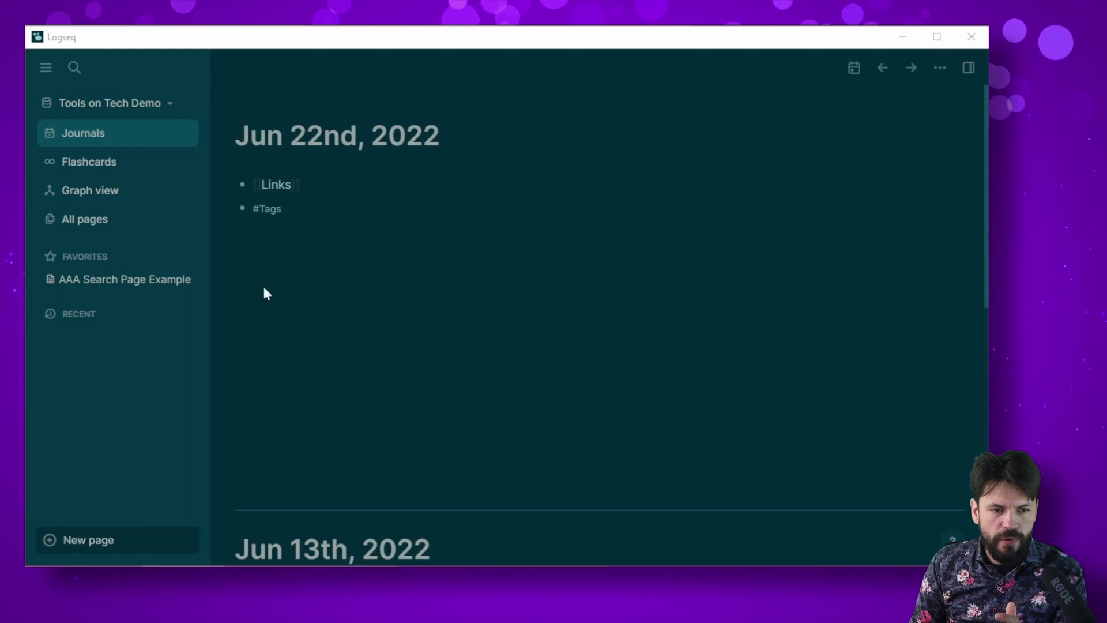
# - Install the Tags plugin from the plugin marketplace
pyautogui.click(940, 68)
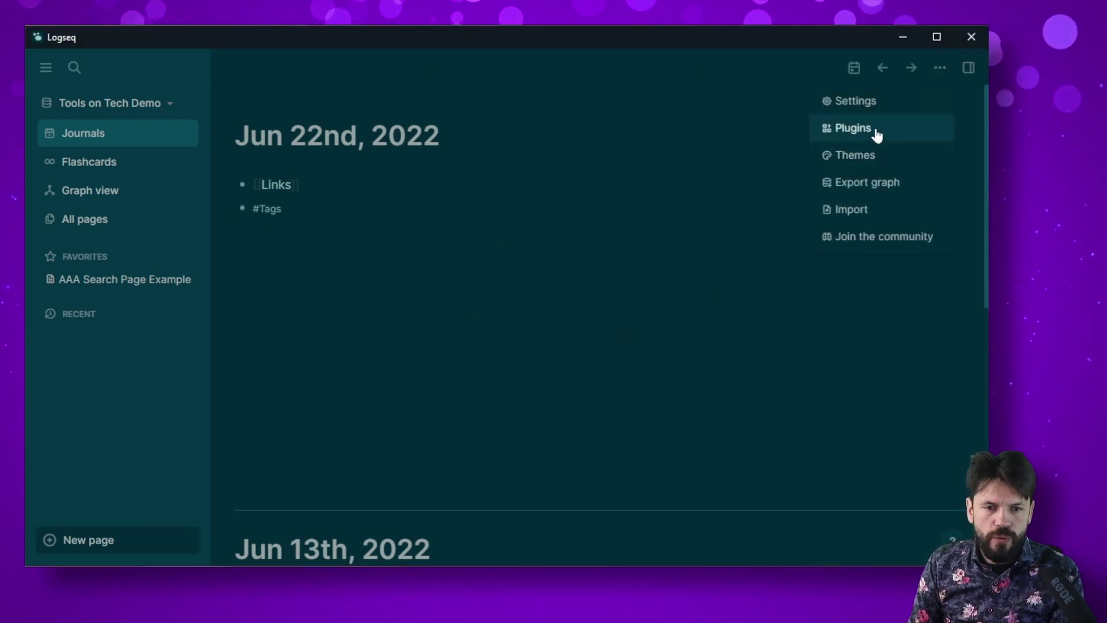
pyautogui.click(853, 128)
pyautogui.click(520, 300)
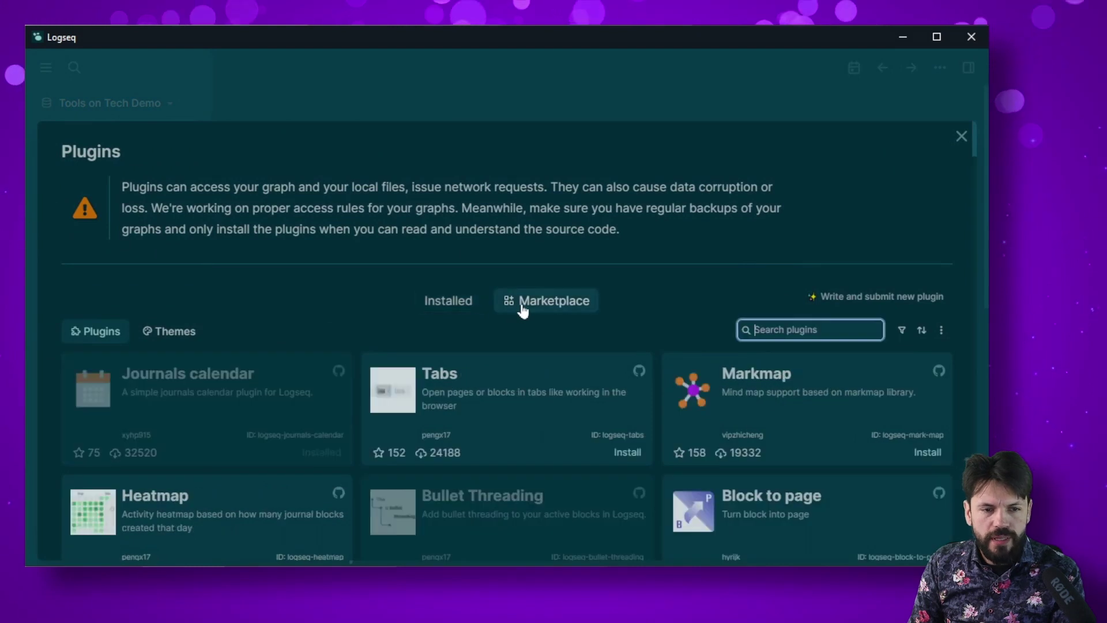
pyautogui.scroll(-4, 647, 297)
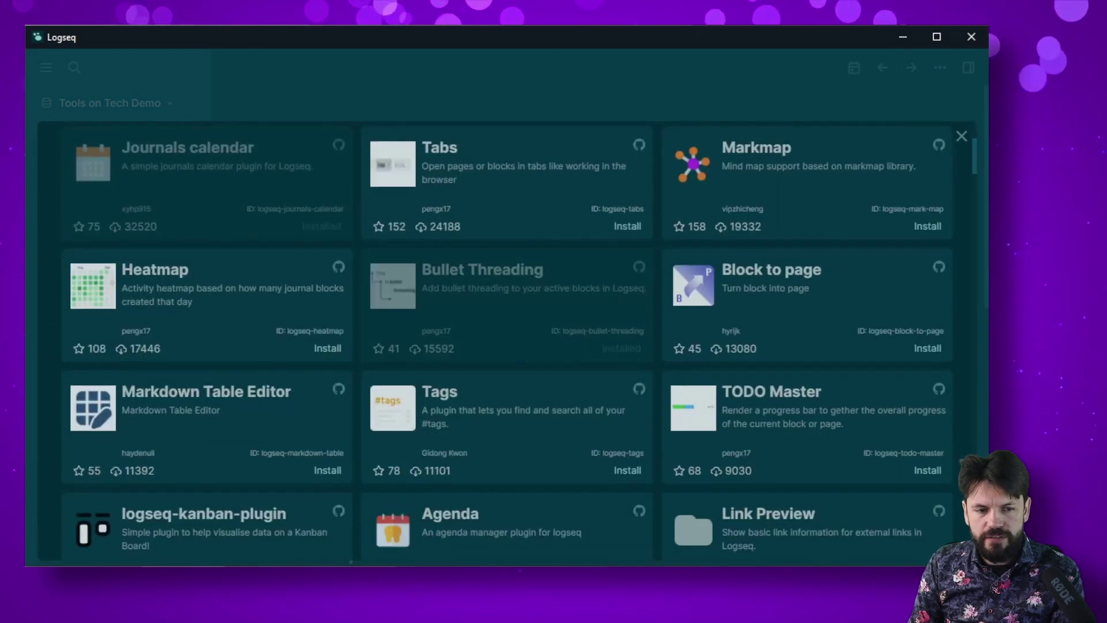
pyautogui.click(619, 469)
# - Enable the Tags plugin in the Installed plugins list
pyautogui.scroll(5, 594, 403)
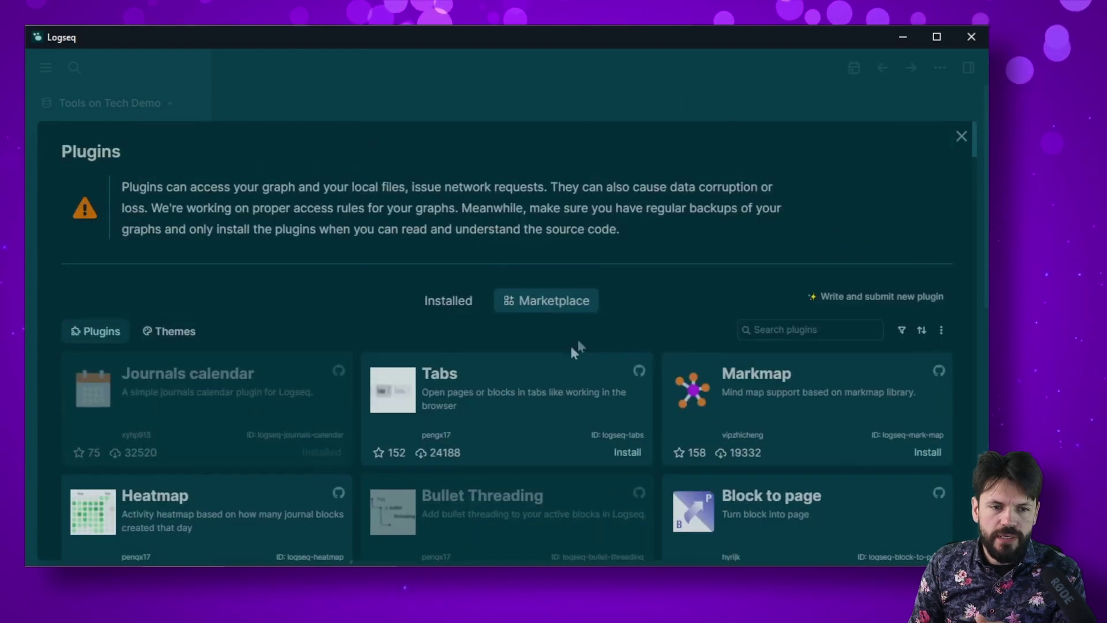
pyautogui.click(455, 307)
pyautogui.scroll(-1, 515, 299)
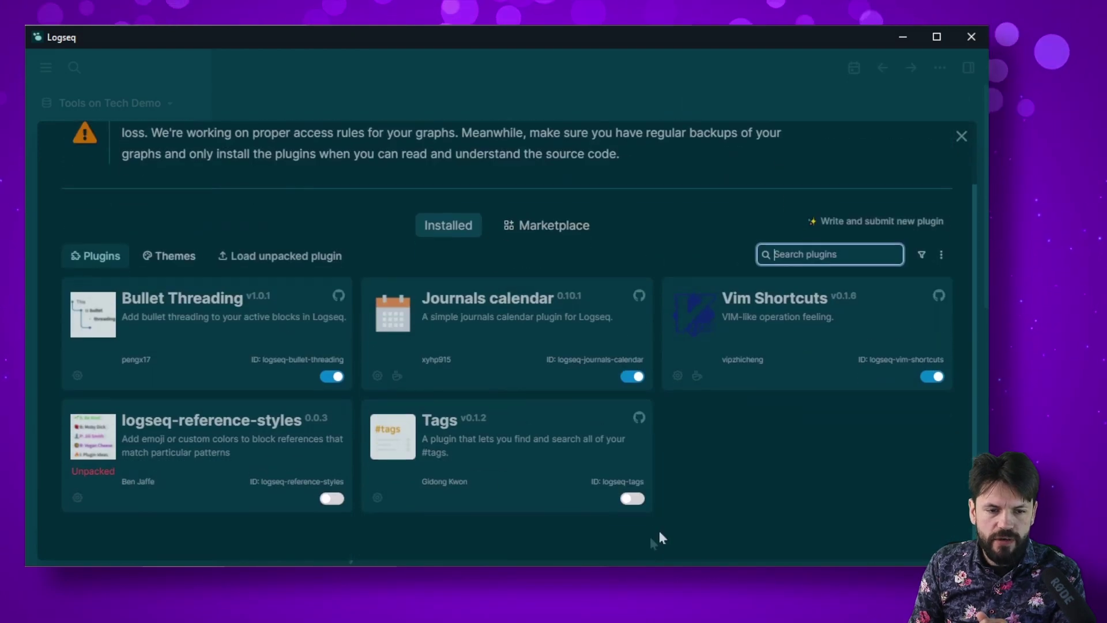
pyautogui.click(633, 499)
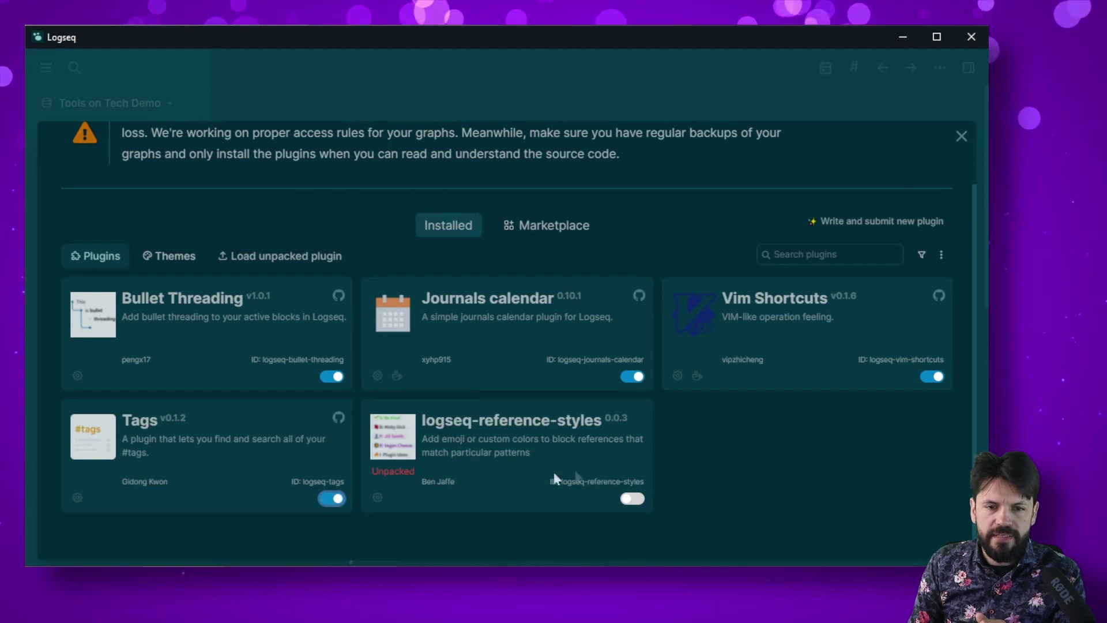
pyautogui.scroll(2, 553, 472)
# - Close the plugin manager, open the tags panel, and sort tags alphabetically A to Z
pyautogui.click(961, 136)
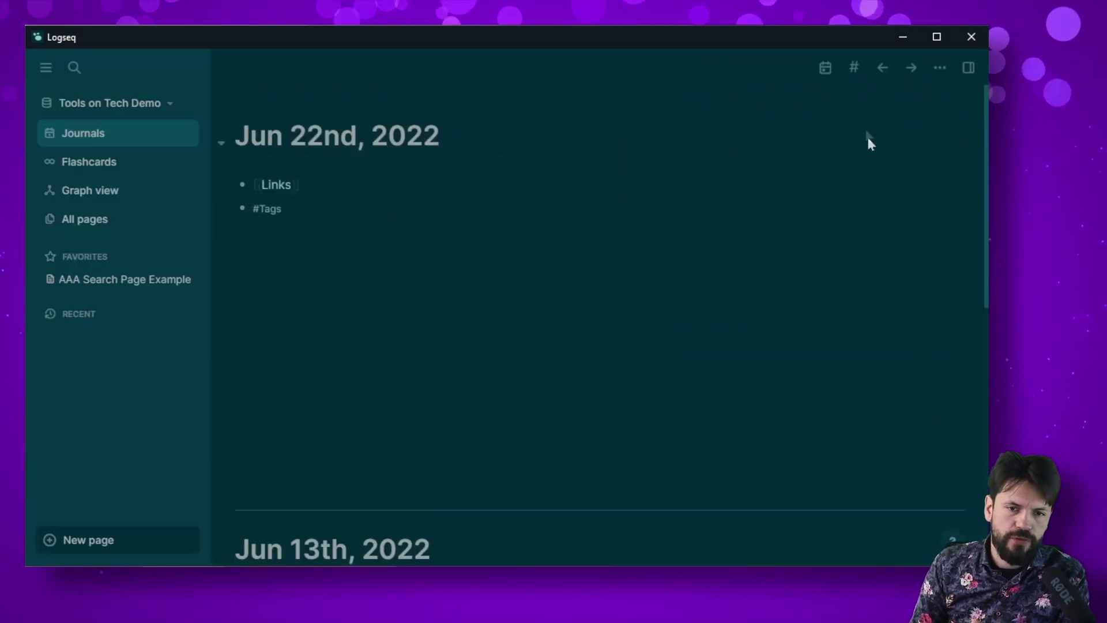
pyautogui.click(854, 78)
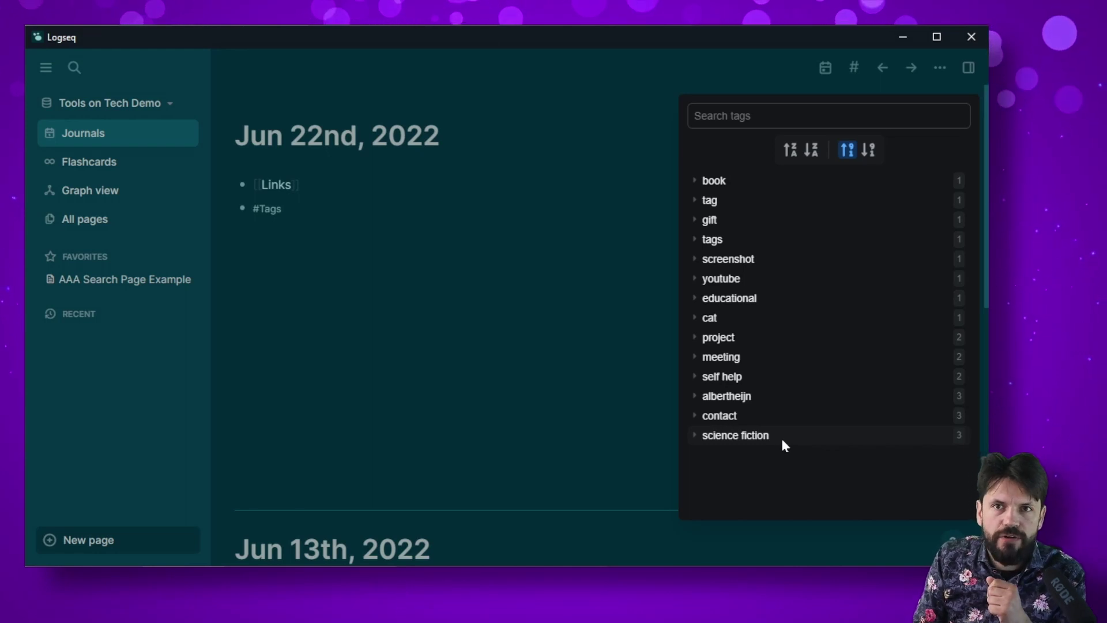
pyautogui.click(854, 68)
pyautogui.click(854, 68)
pyautogui.click(790, 150)
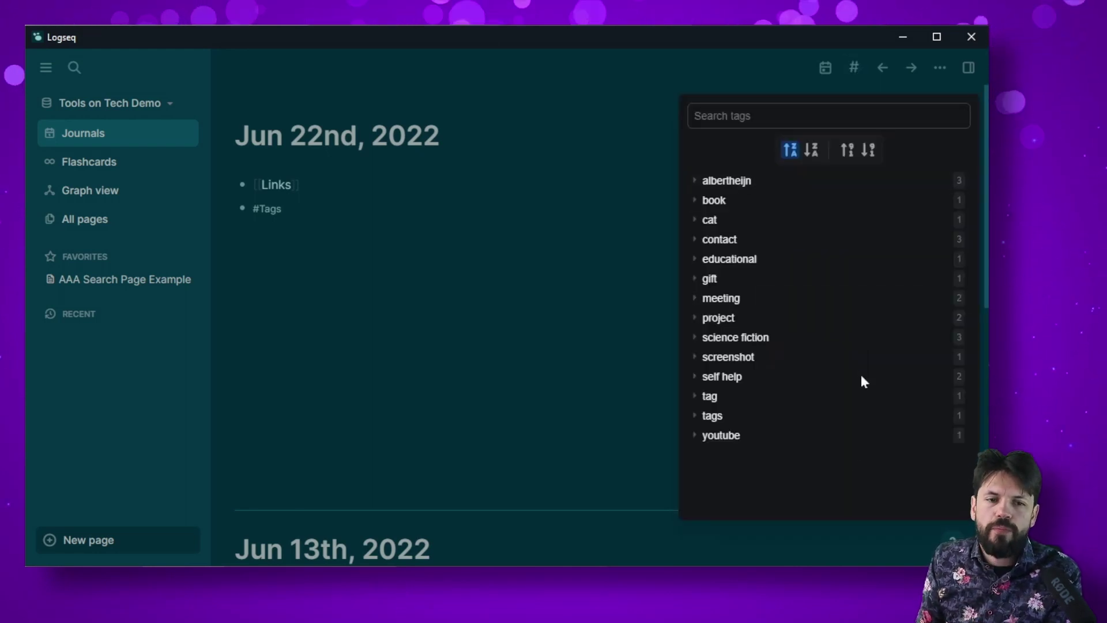
pyautogui.click(865, 116)
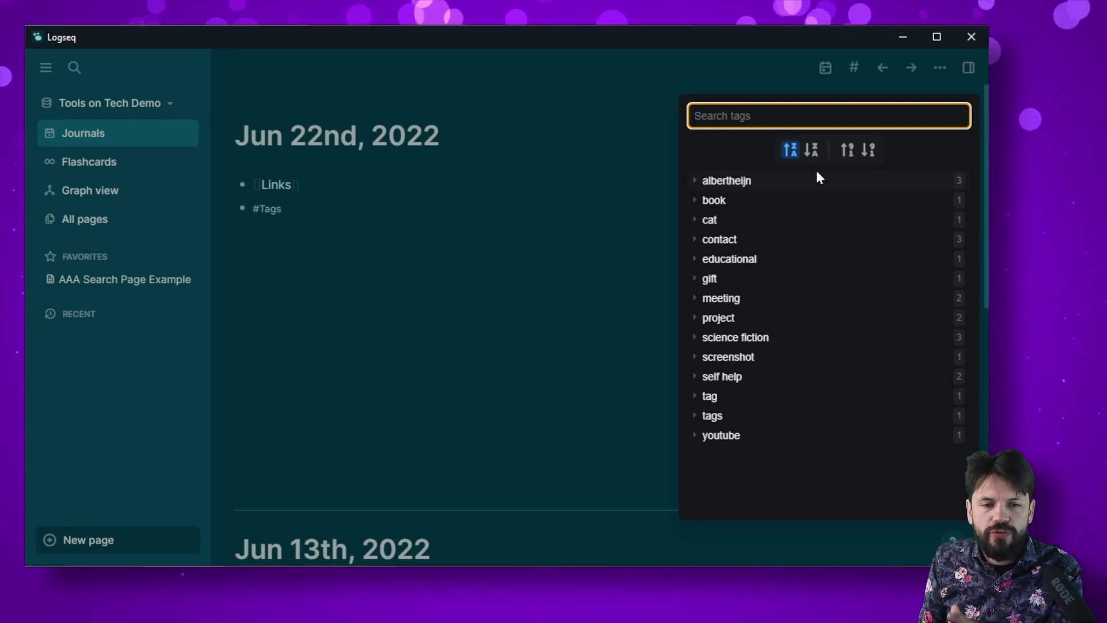
# - Try descending and ascending count sorts, leaving tags sorted by count, least used first
pyautogui.click(847, 151)
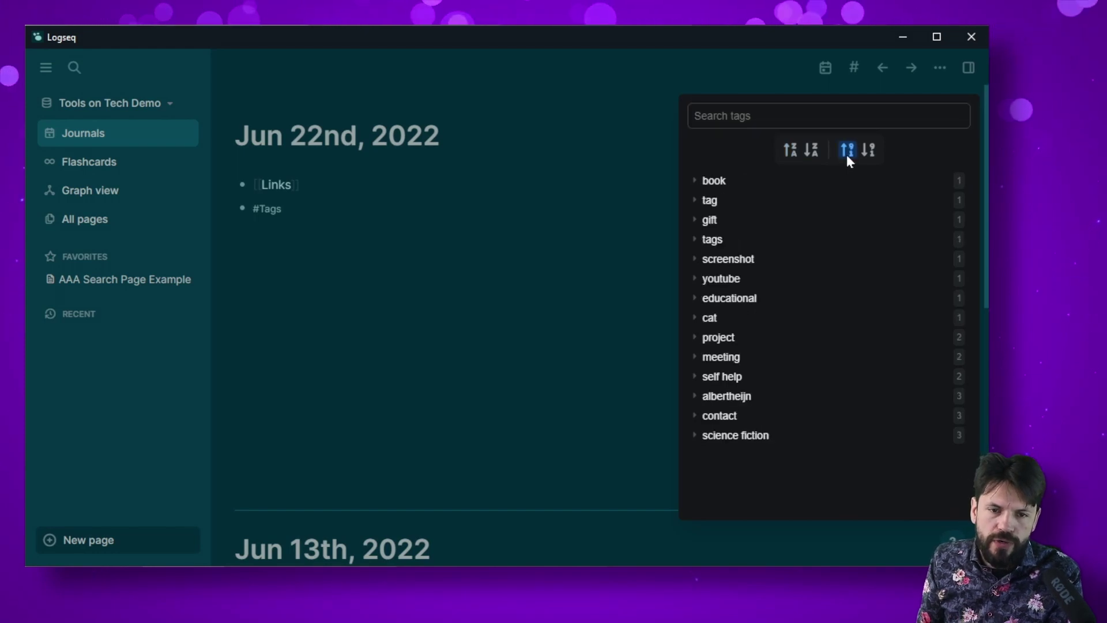
pyautogui.click(847, 151)
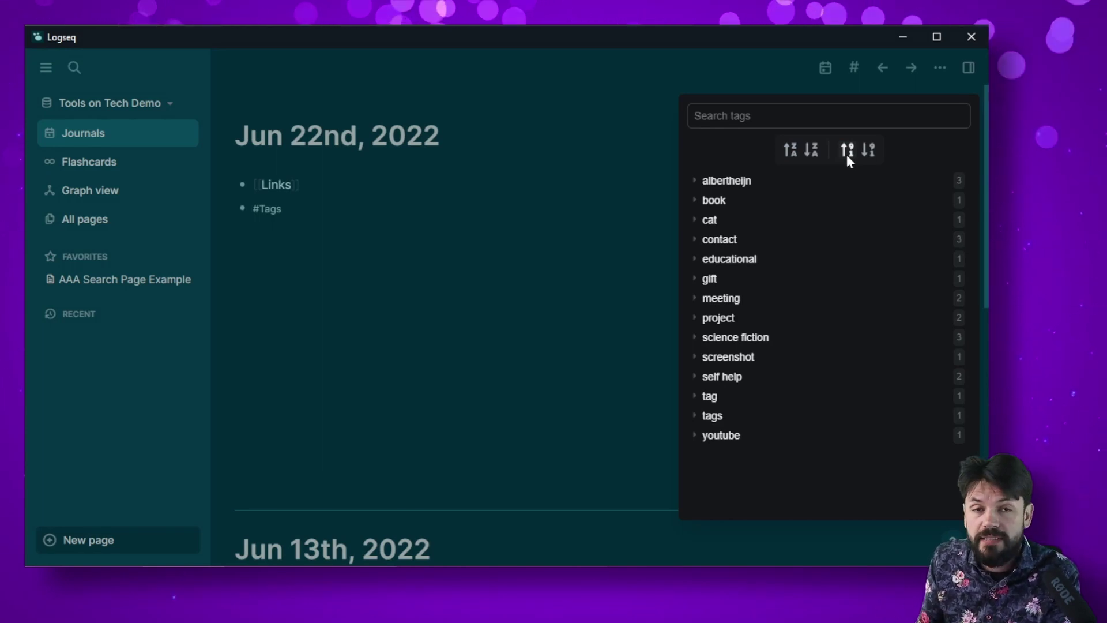
pyautogui.click(868, 151)
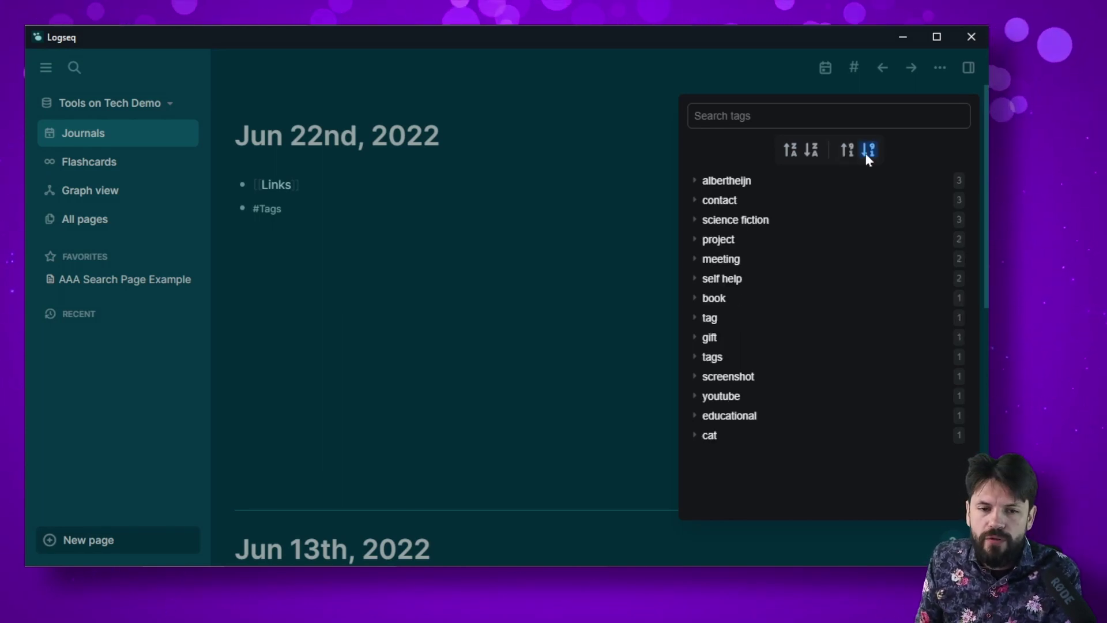
pyautogui.click(868, 151)
pyautogui.click(844, 153)
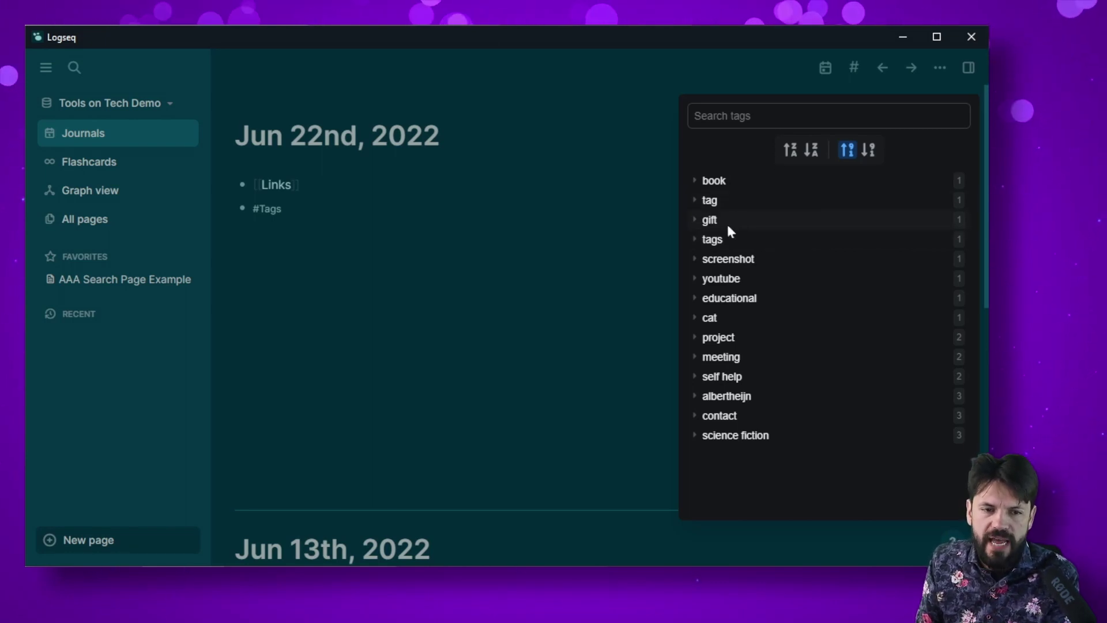
# - Rename the 'tag' page to 'tags' and merge it into the existing Tags page
pyautogui.click(725, 202)
pyautogui.click(748, 241)
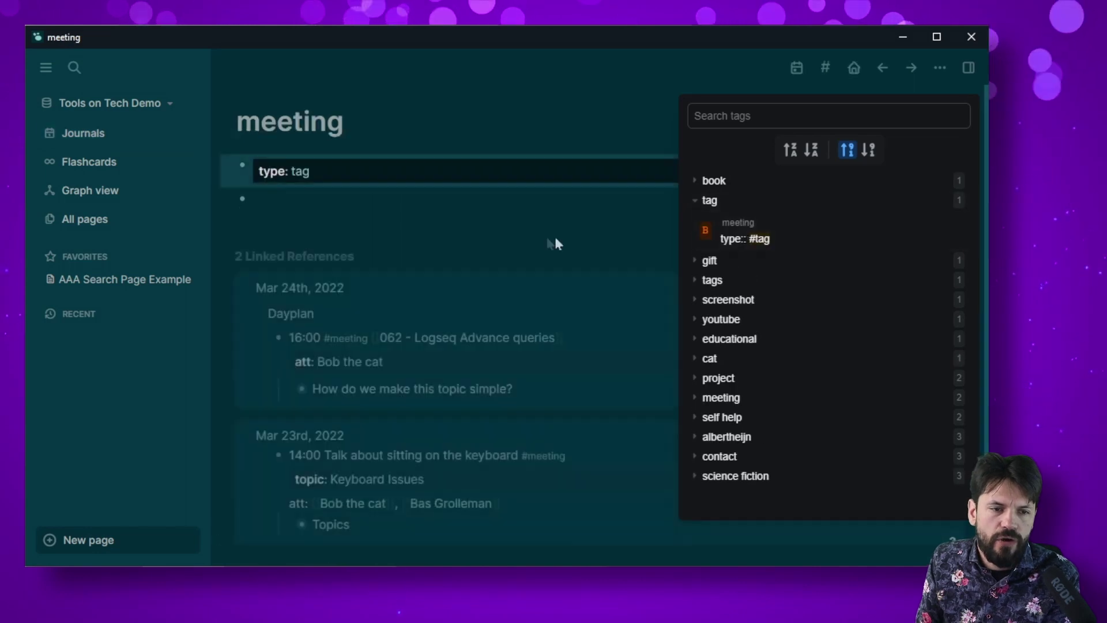
pyautogui.click(300, 176)
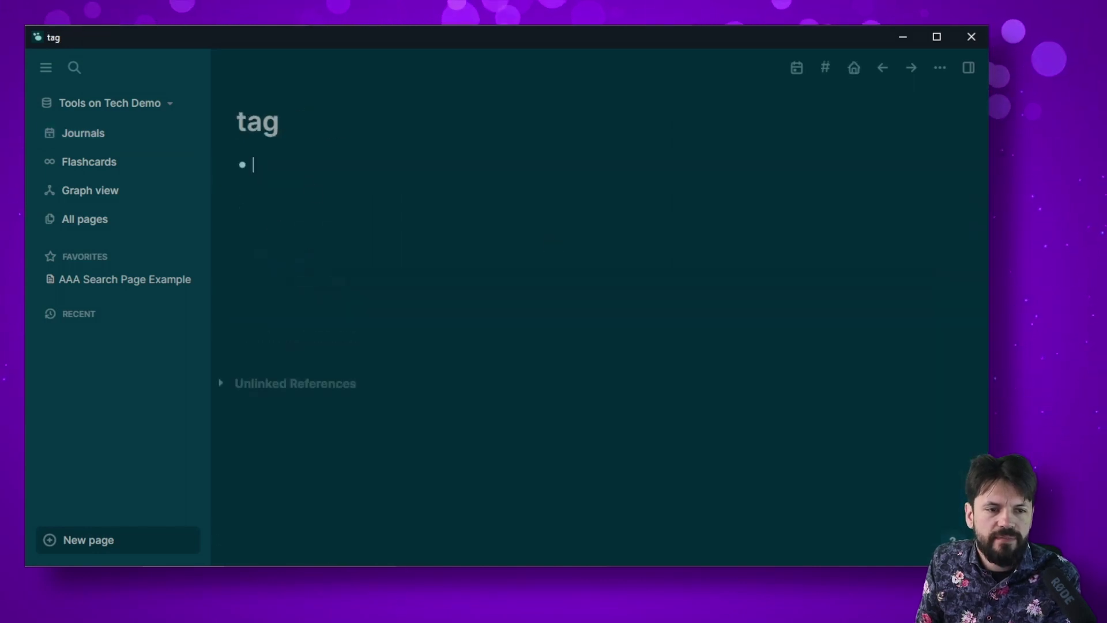
pyautogui.click(314, 138)
pyautogui.write('s')
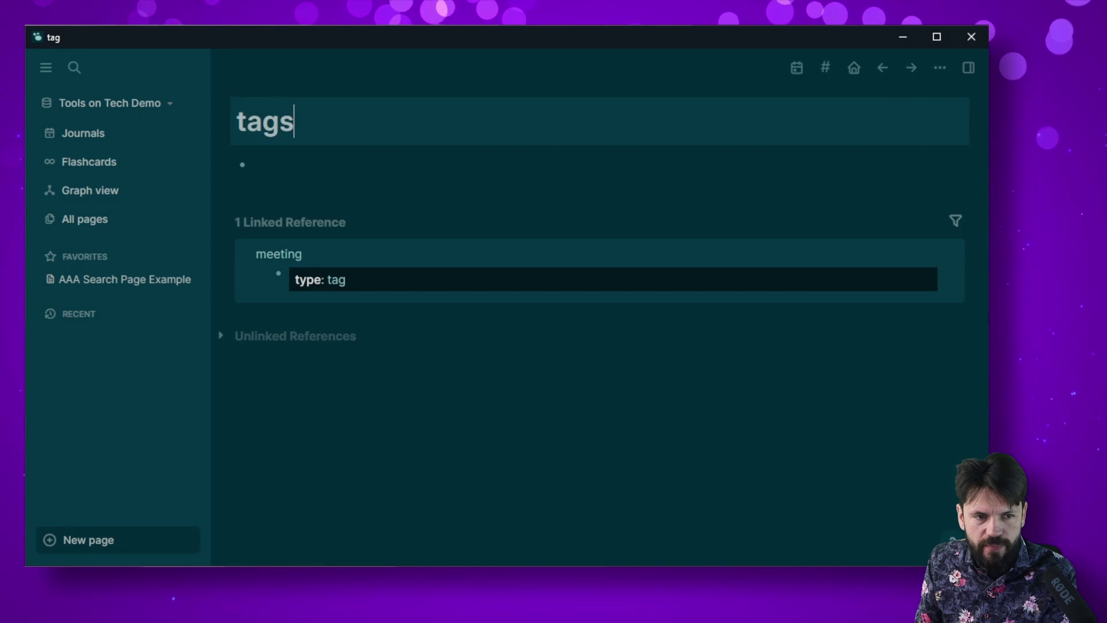
pyautogui.press('Return')
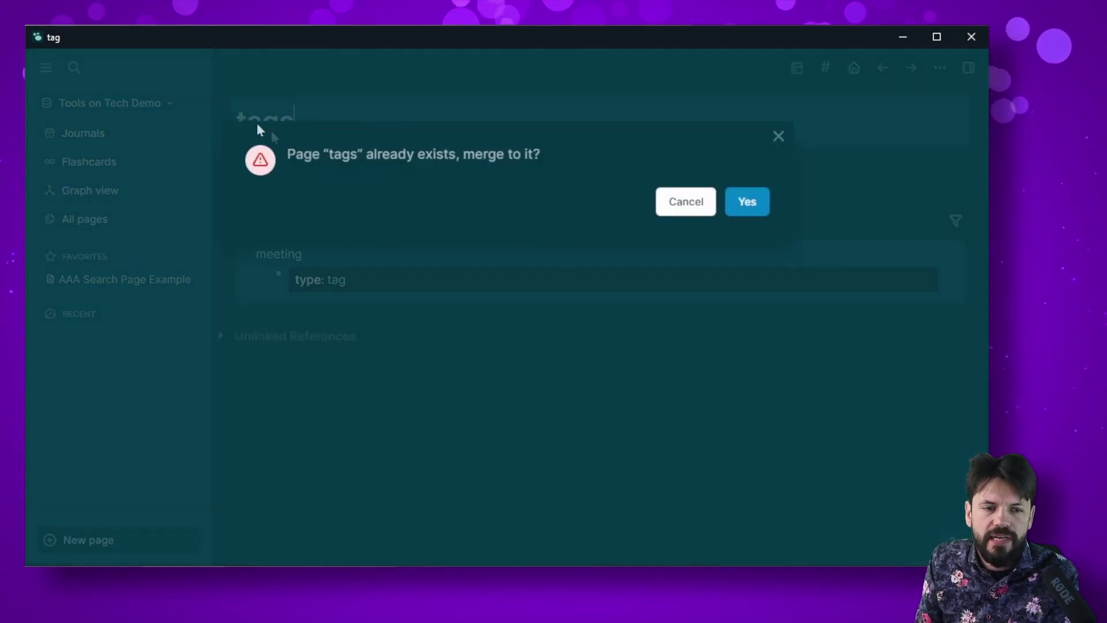
pyautogui.click(757, 207)
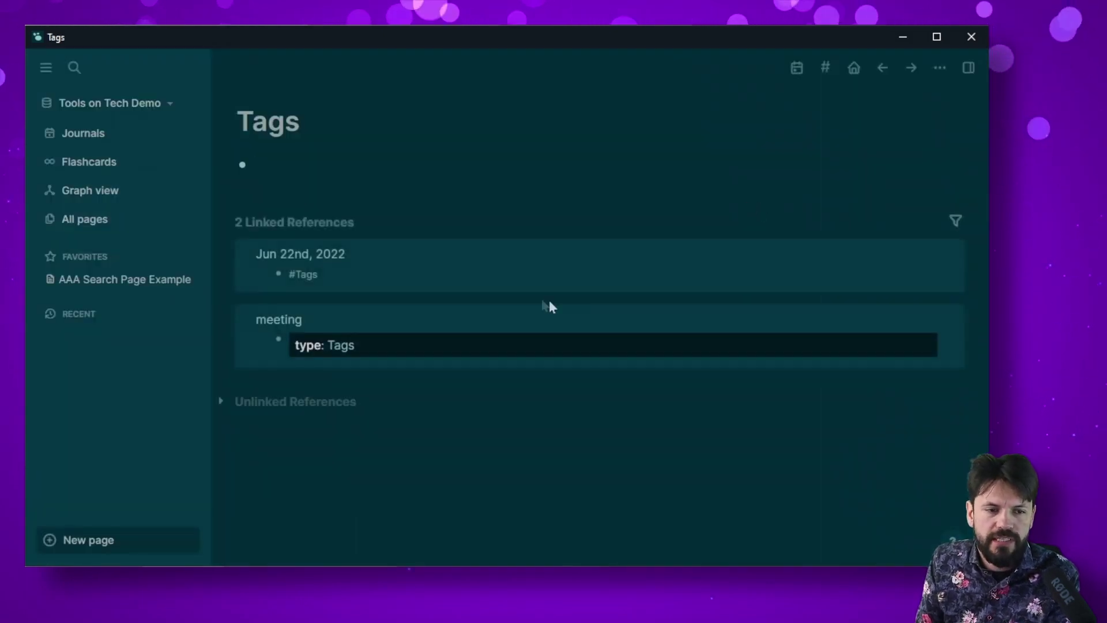
# - Return to the journals and reopen the tags panel
pyautogui.press('g')
pyautogui.press('j')
pyautogui.click(854, 69)
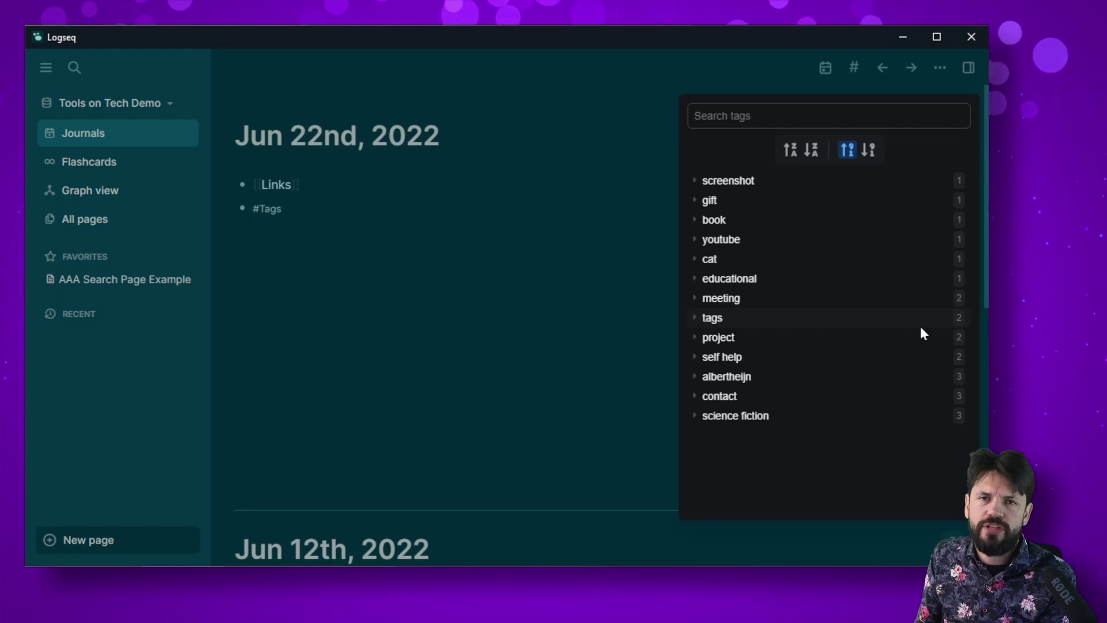
pyautogui.click(410, 258)
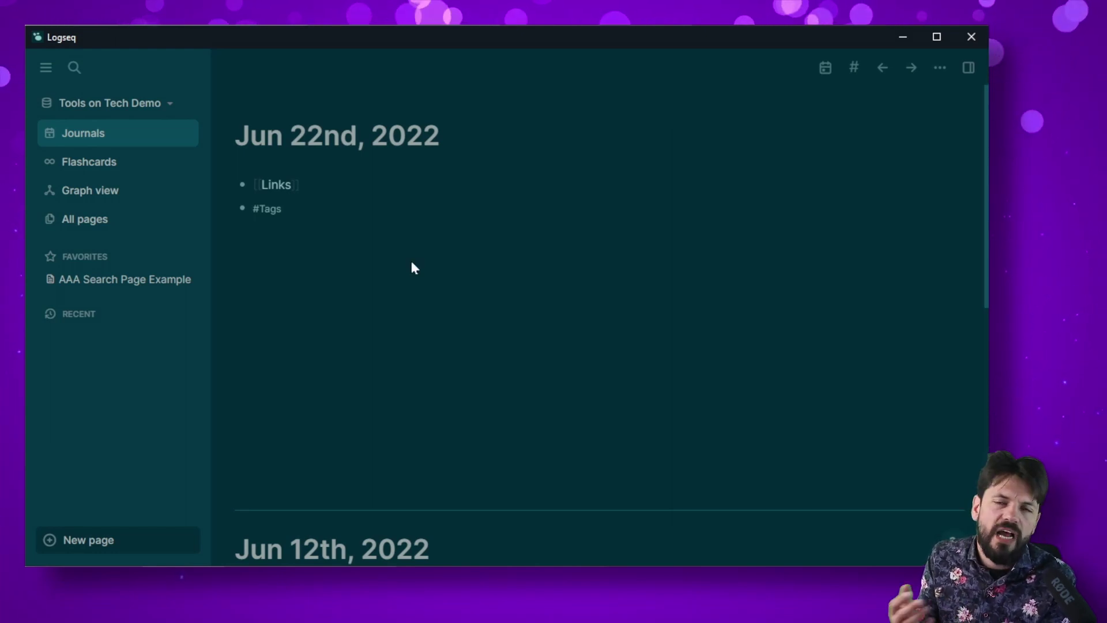